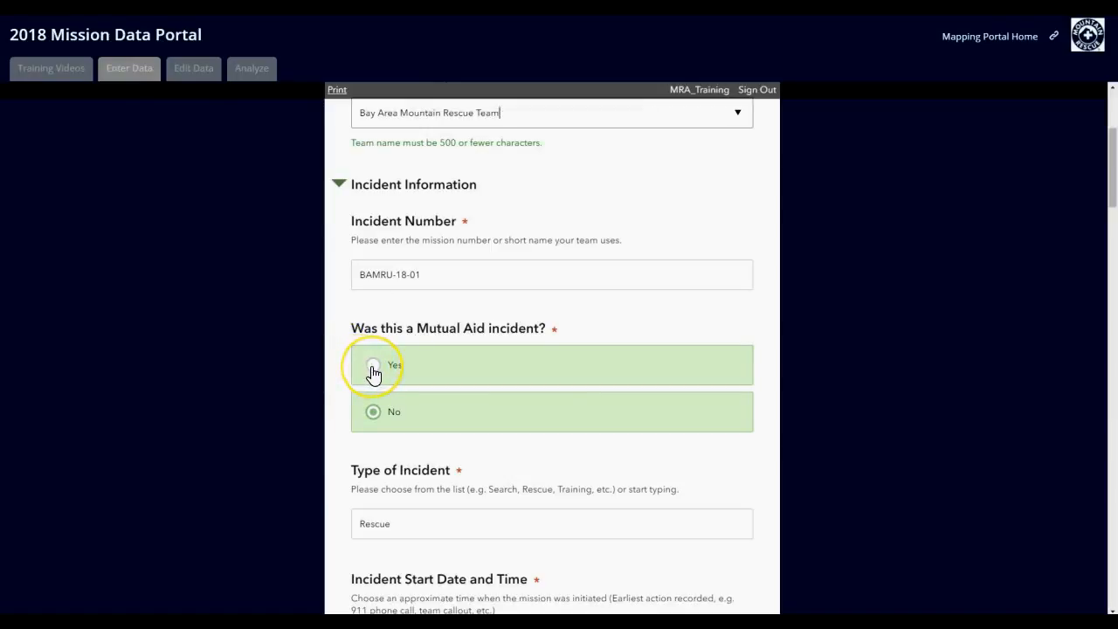
Step: Mark the incident as mutual aid with state number CA-TEST-2018-123 and the team as lead agency
click(372, 367)
scroll(281, 365, down, 2)
click(428, 400)
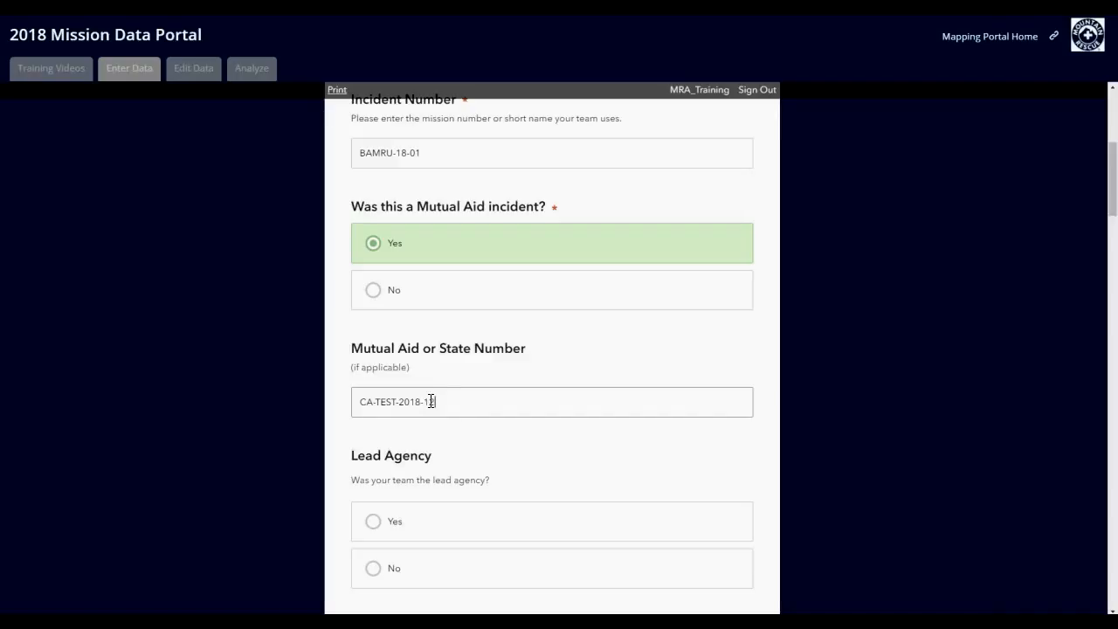
click(430, 401)
click(332, 386)
click(365, 527)
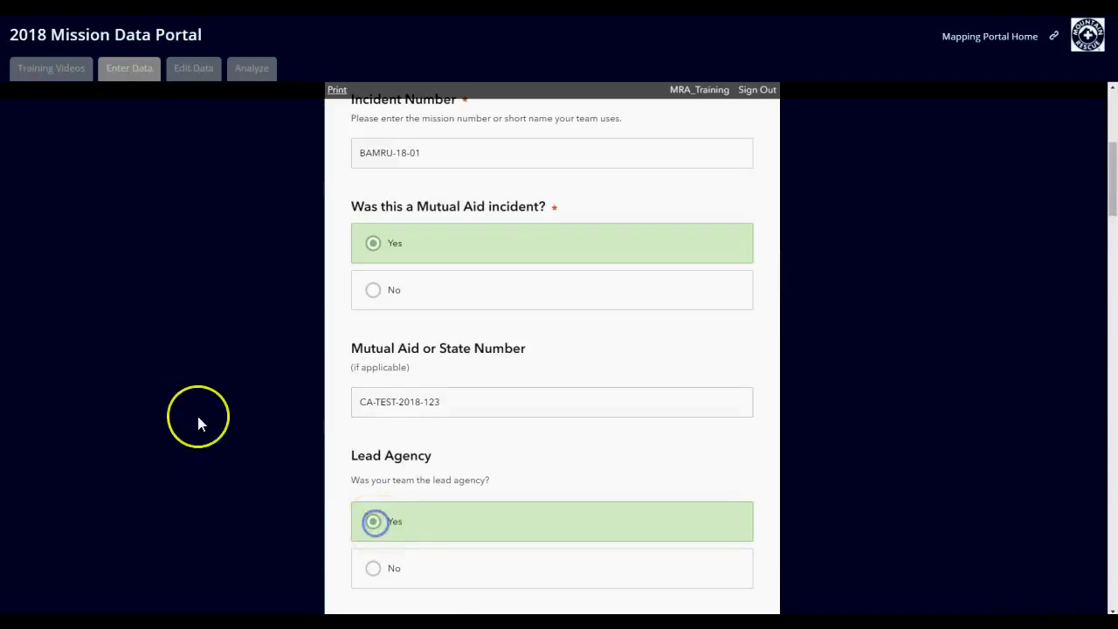
Step: Set the type of incident to Training
scroll(210, 384, down, 4)
click(737, 314)
drag(466, 307, 302, 321)
text(trai)
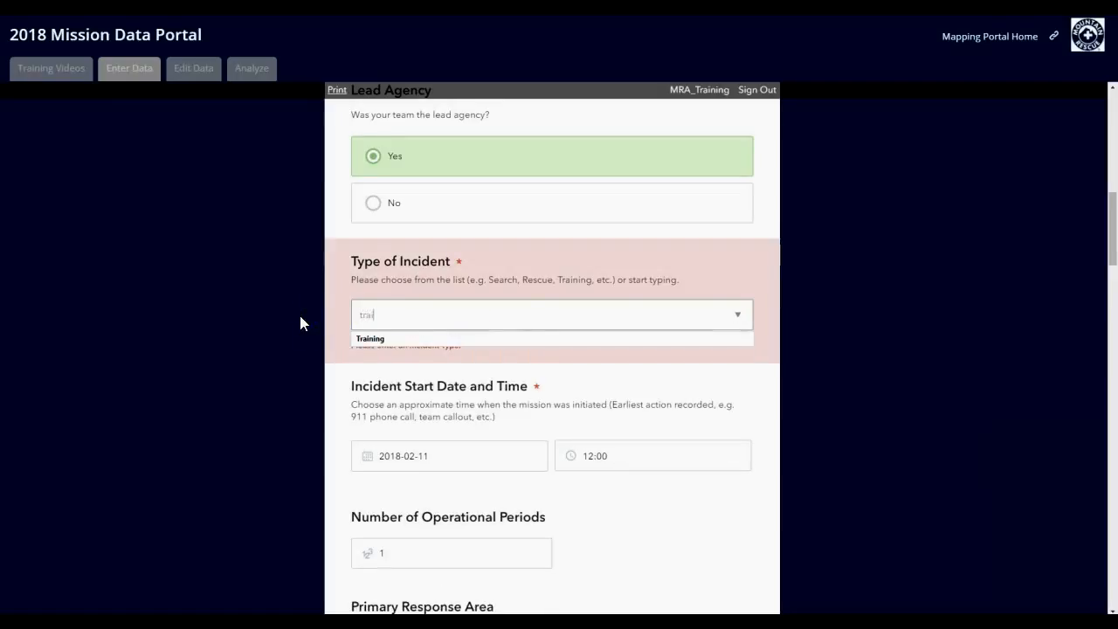
click(412, 338)
Step: Change the type of incident to Search
drag(466, 316, 288, 304)
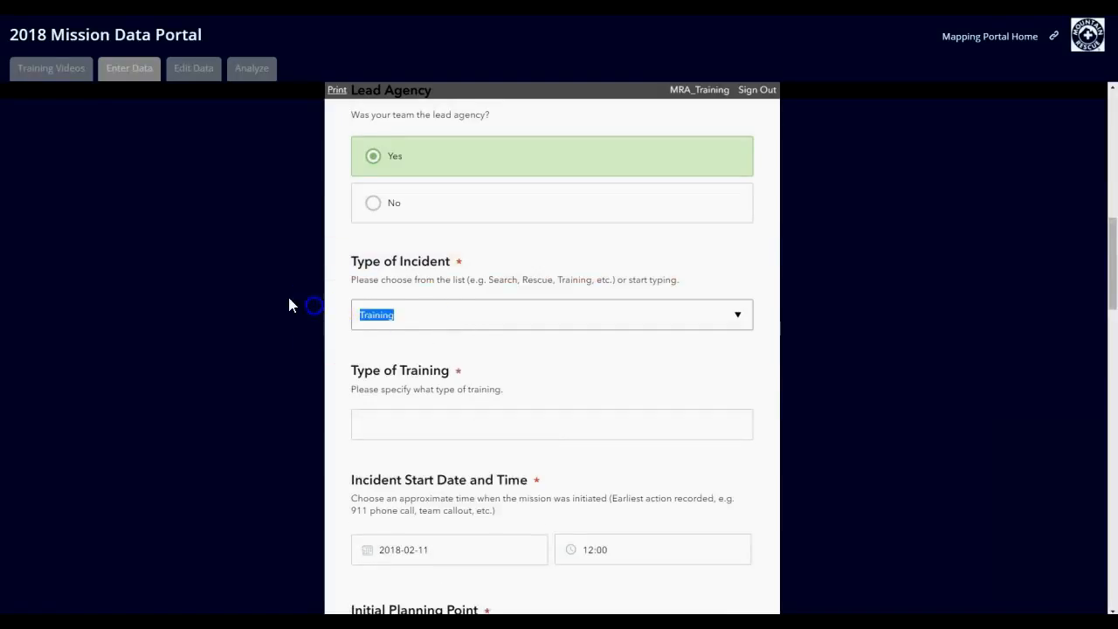
text(search)
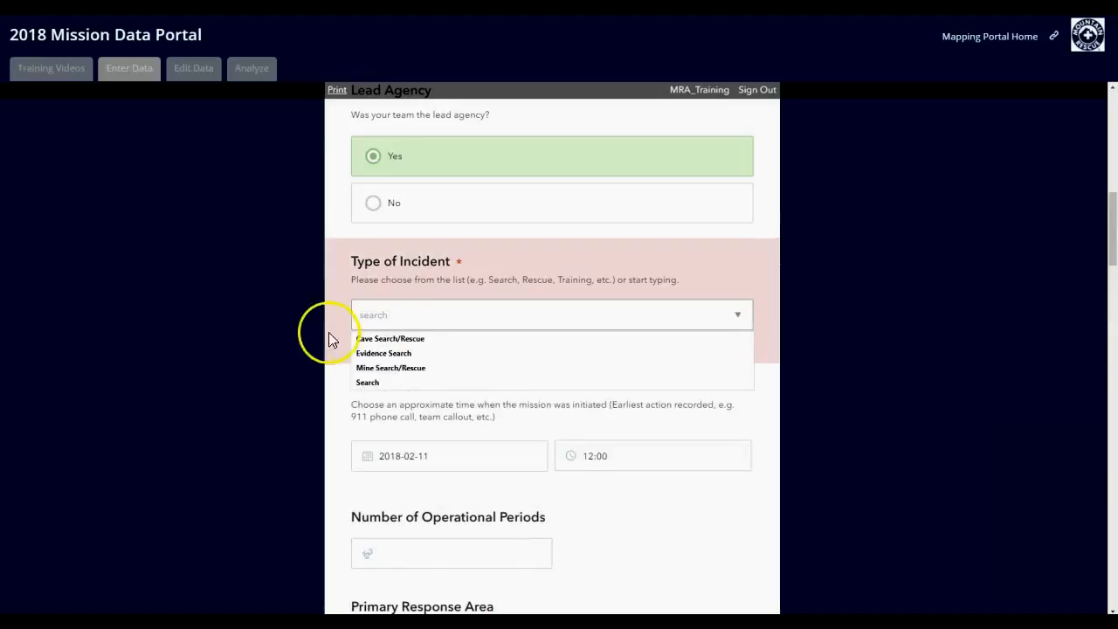
click(368, 382)
Step: Set the type of incident to Rescue
drag(417, 313, 330, 319)
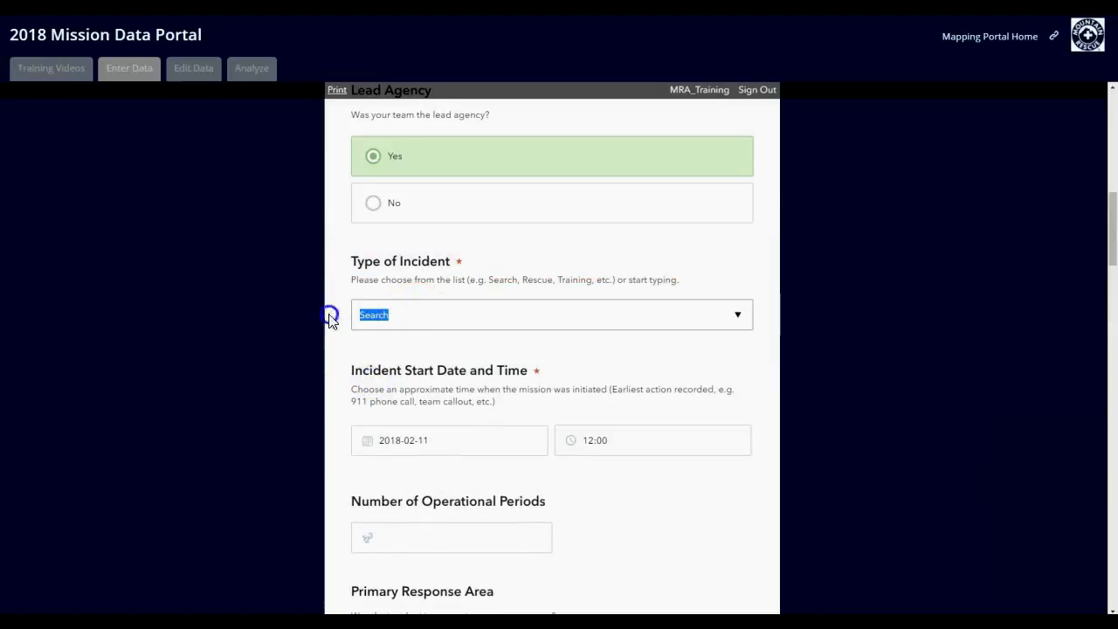
text(Rescue)
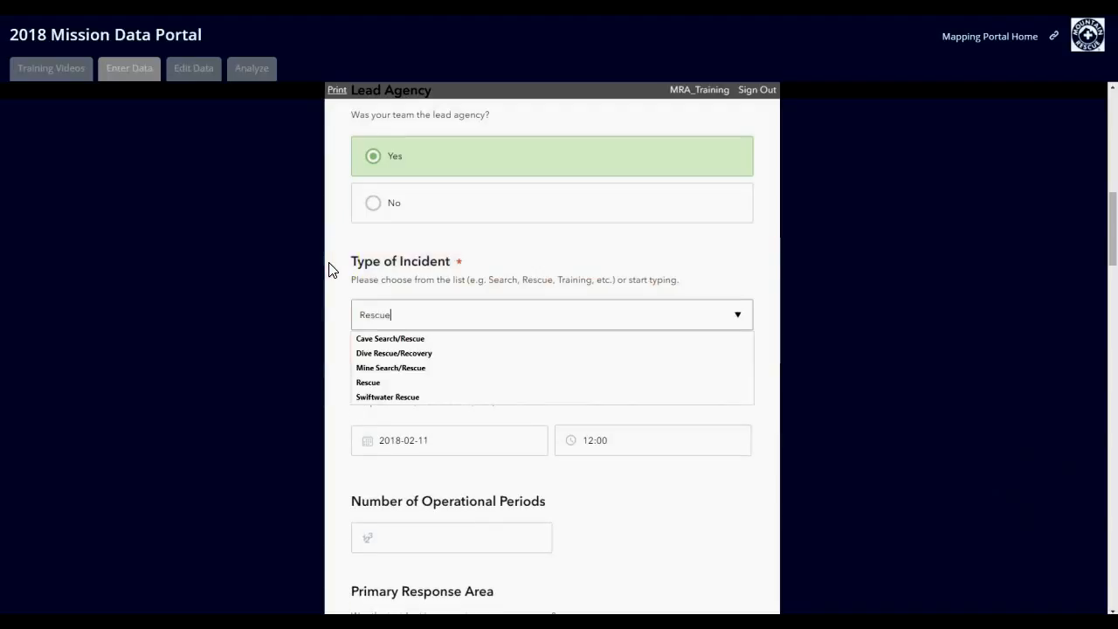
click(389, 383)
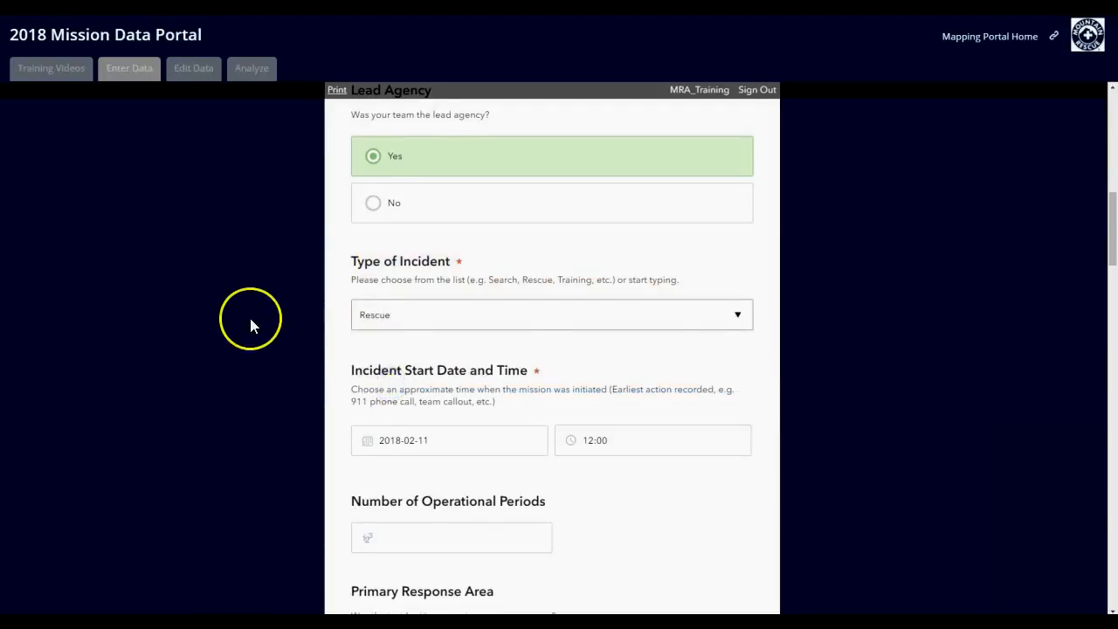
Step: Try answering No to whether the incident was in the team's primary response area
scroll(251, 320, down, 2)
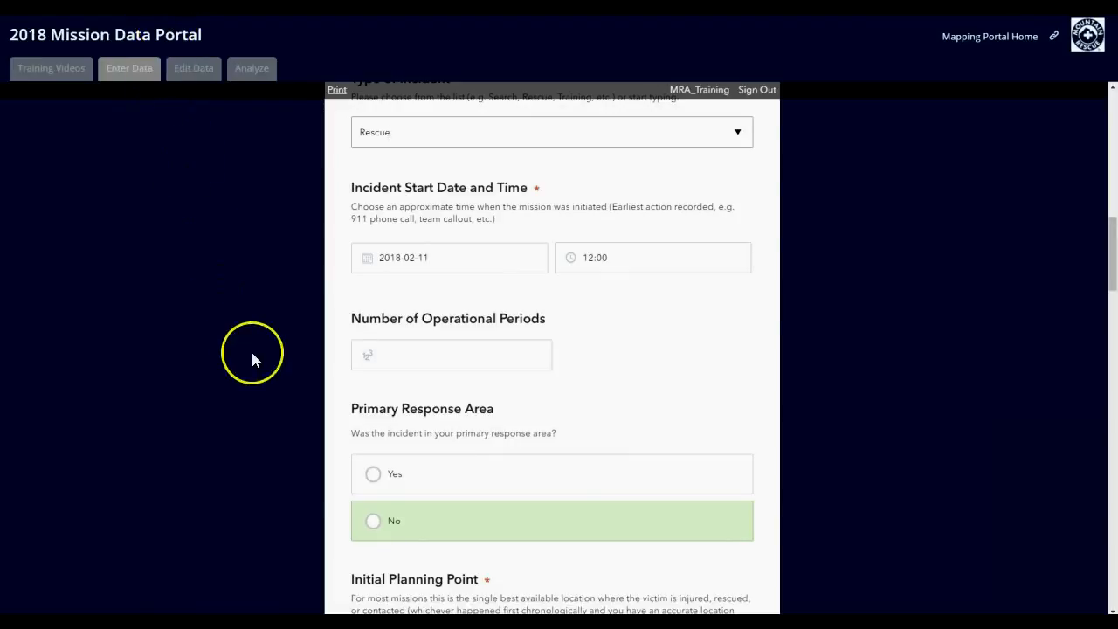
scroll(251, 358, down, 2)
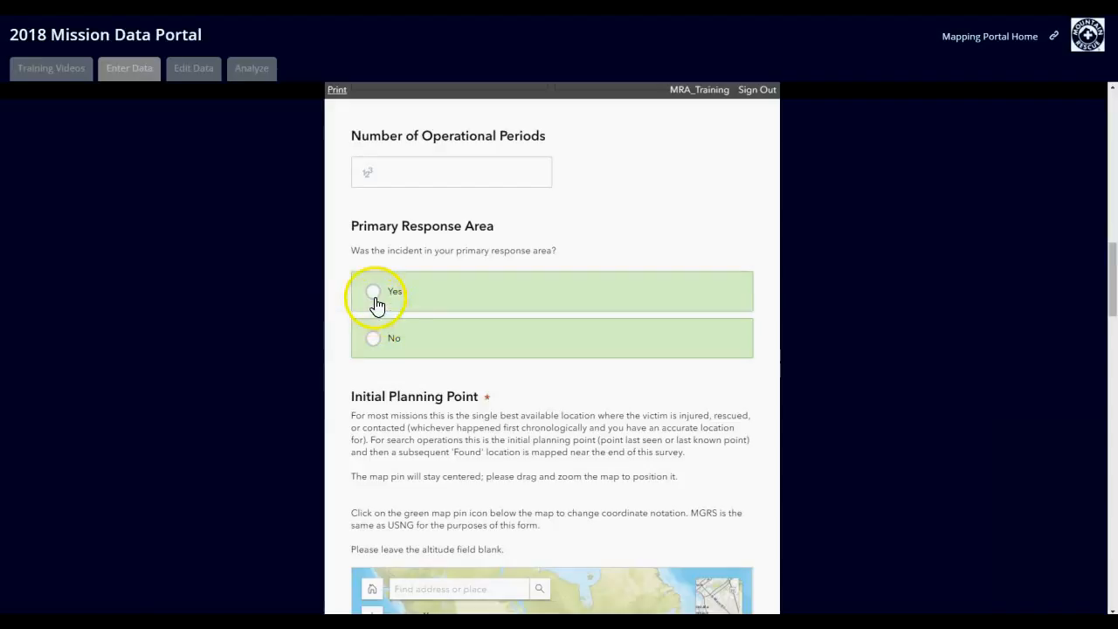
click(374, 342)
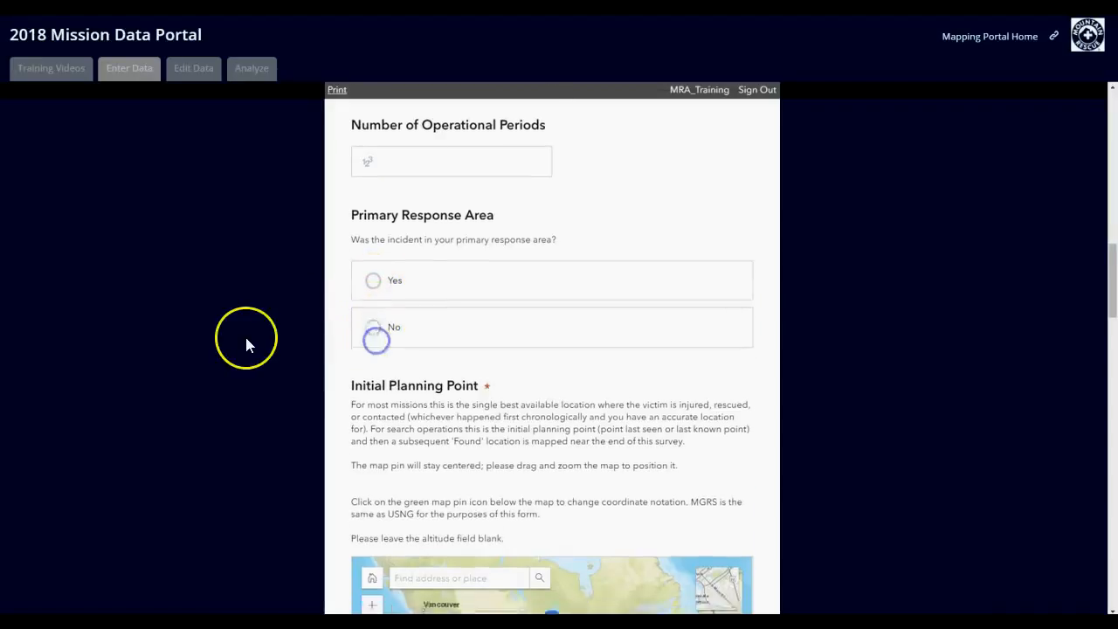
Step: Move the initial planning point pin to eastern California by repositioning and zooming the map beneath it
scroll(243, 300, down, 3)
click(500, 345)
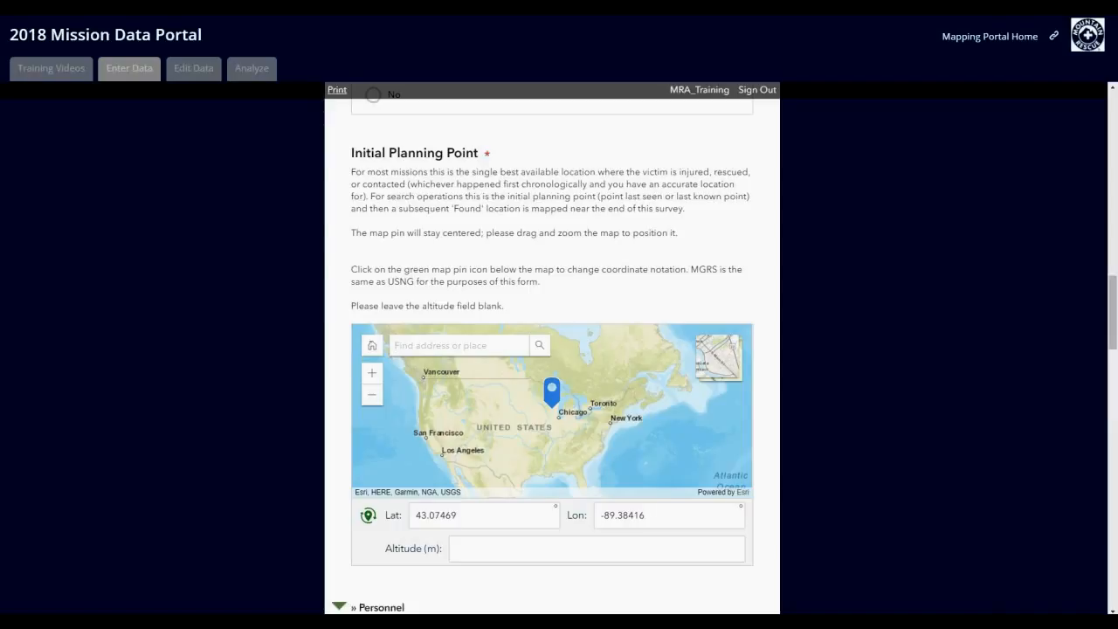
scroll(441, 345, down, 2)
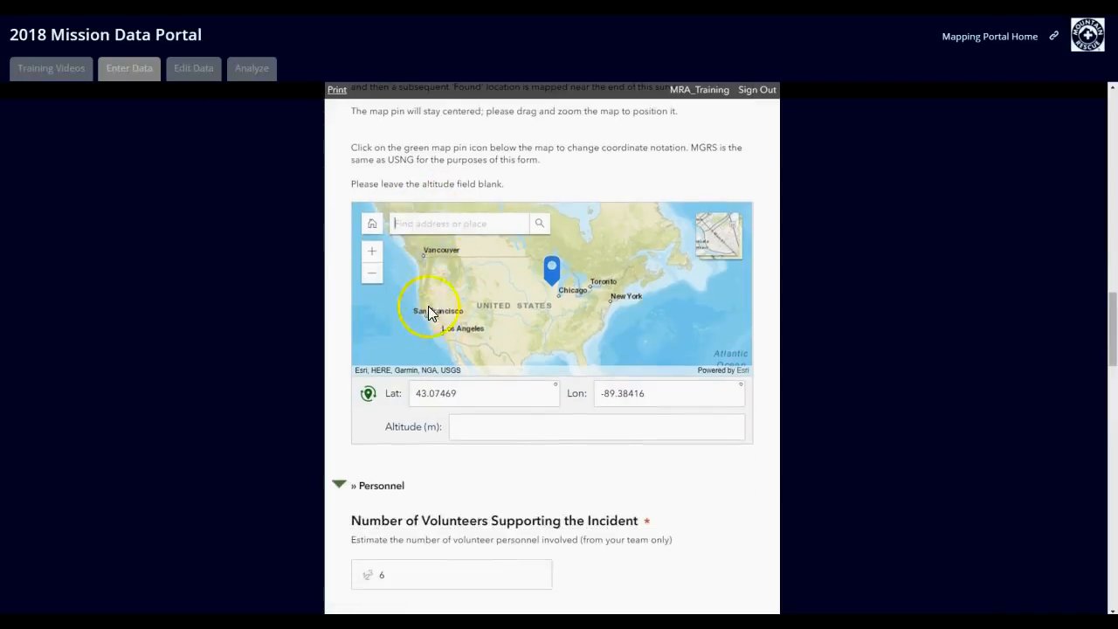
scroll(450, 273, up, 1)
drag(471, 322, 538, 243)
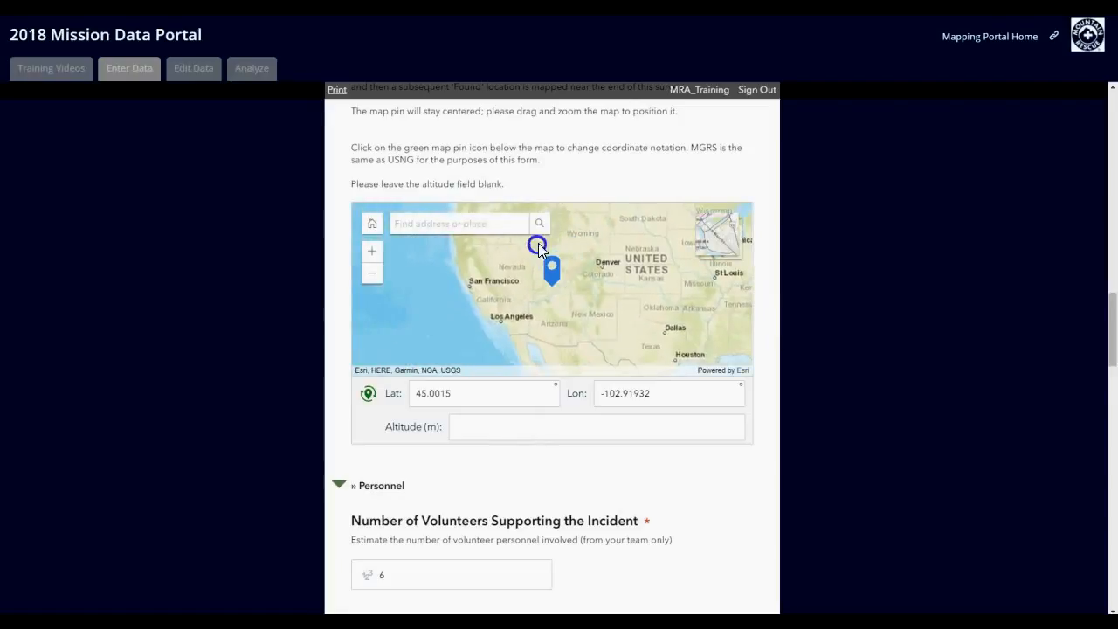
scroll(528, 314, up, 3)
Step: Set the initial planning point to Mist Trail, California, USA using the map's place search
click(470, 221)
text(Mist Trail, CA)
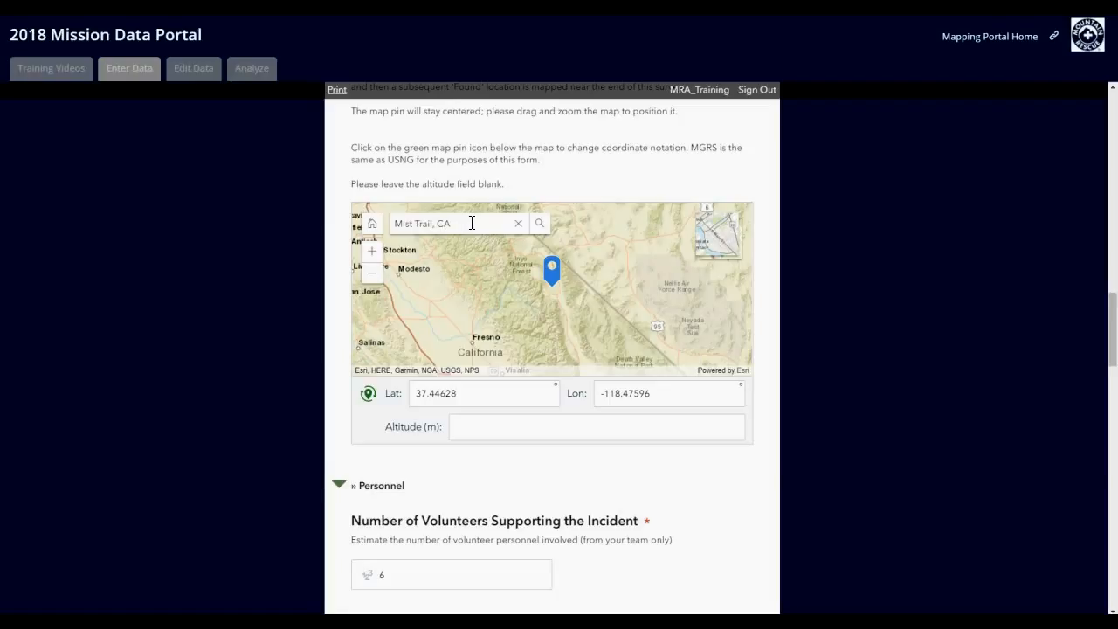
click(480, 253)
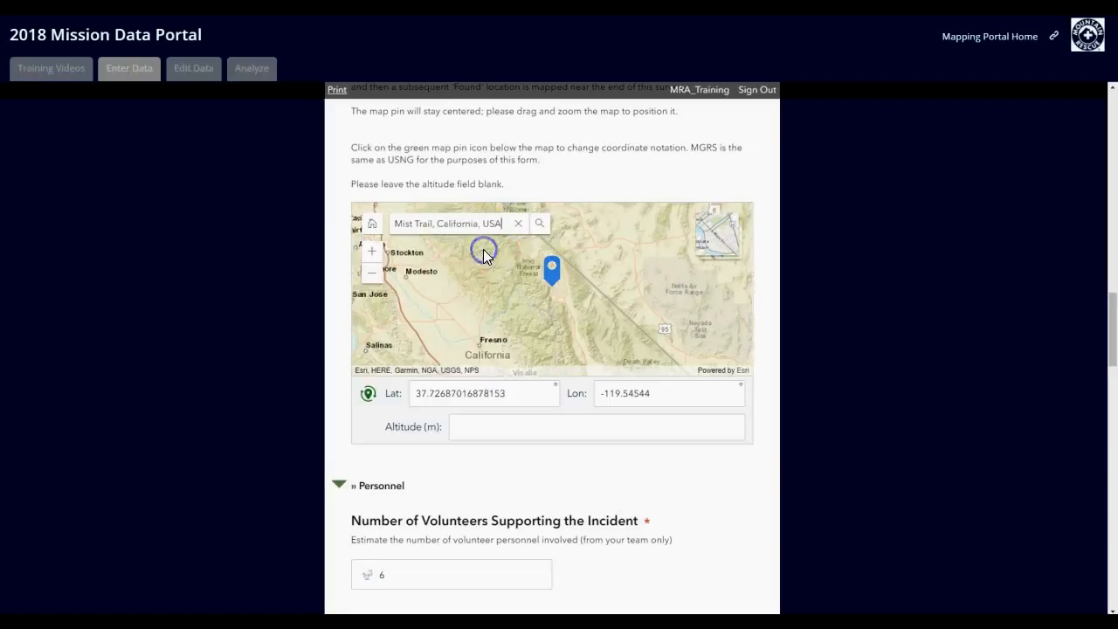
drag(512, 246, 594, 327)
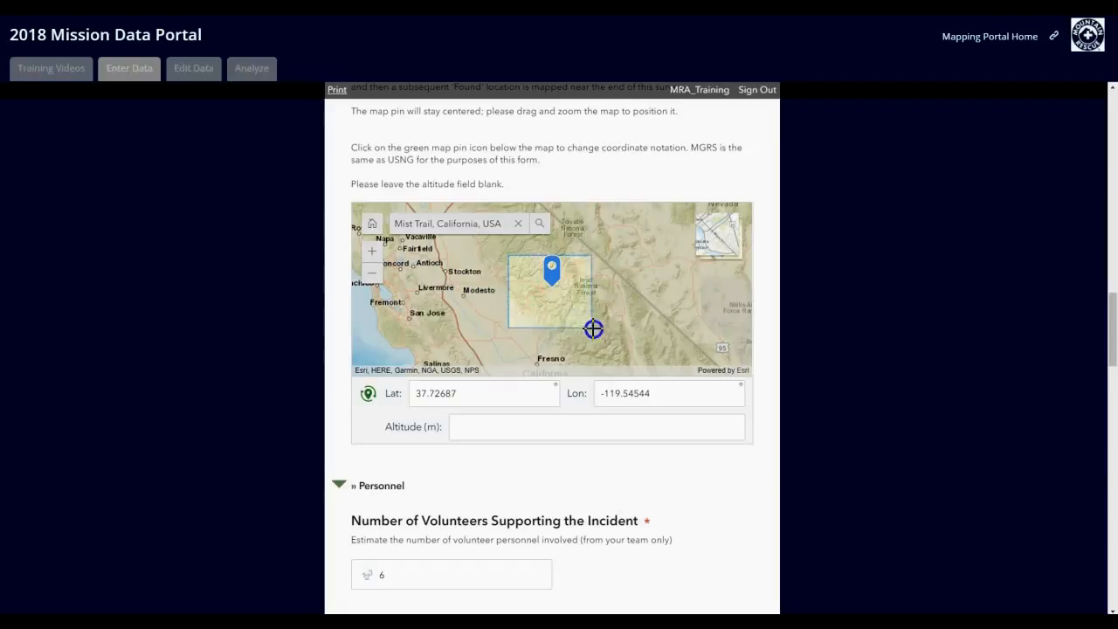
drag(521, 253, 597, 342)
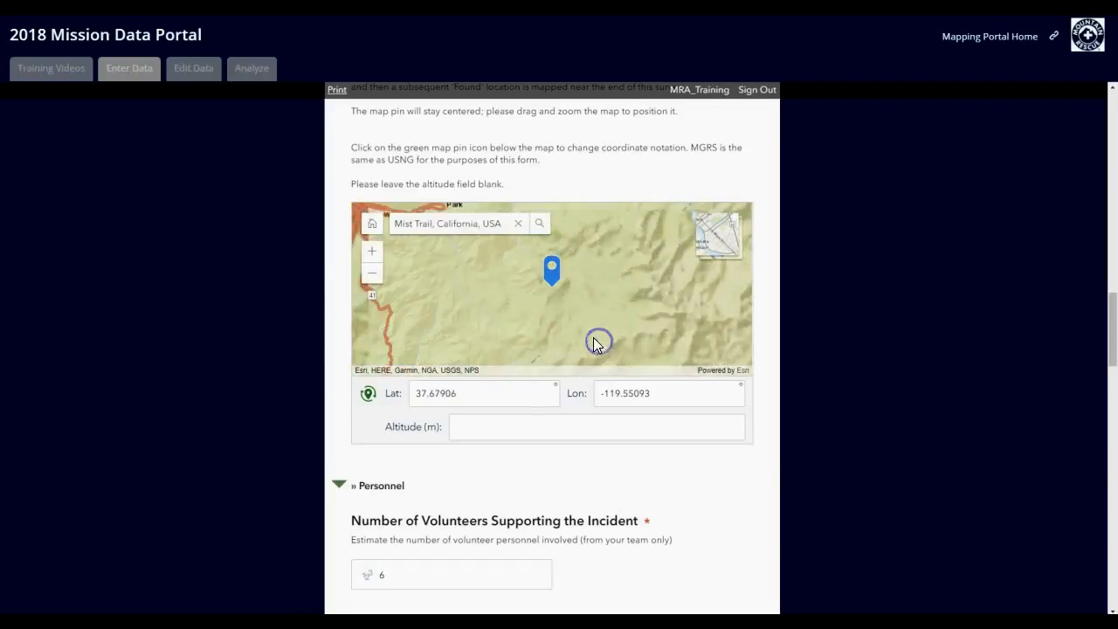
click(468, 228)
key(Return)
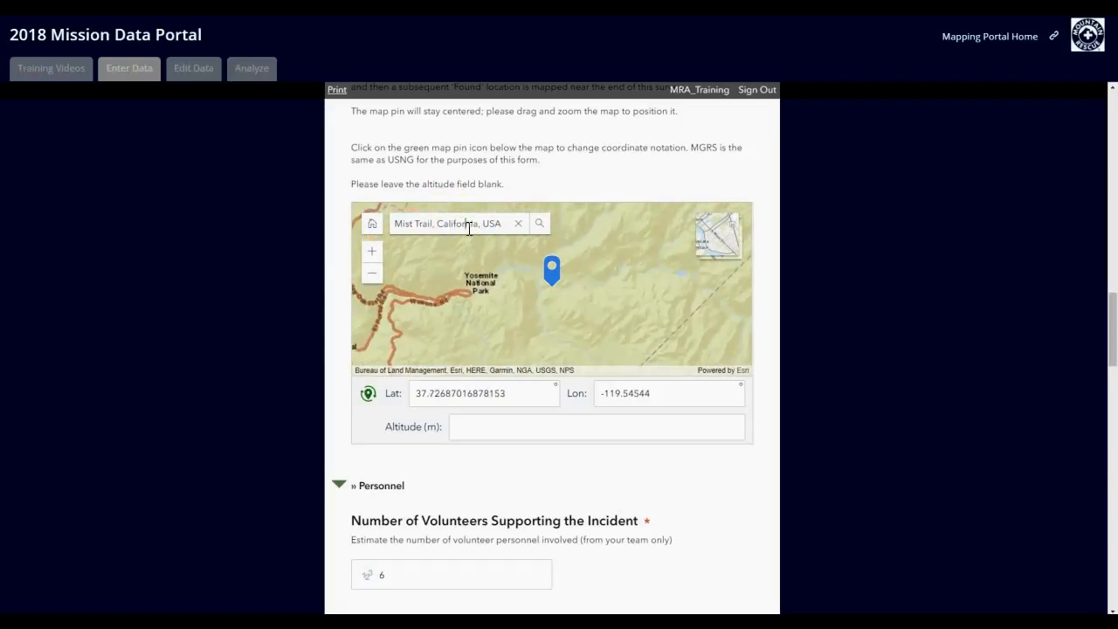
Step: Switch the planning point's coordinate notation to MGRS, then UTM, and back to Decimal Degrees
click(368, 394)
click(397, 337)
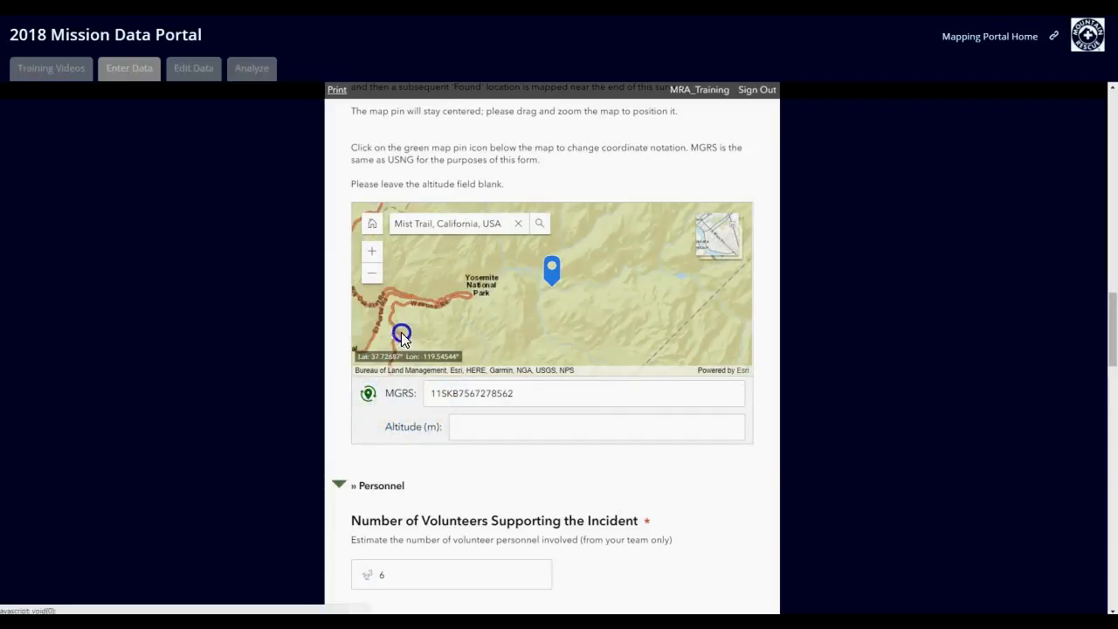
click(370, 396)
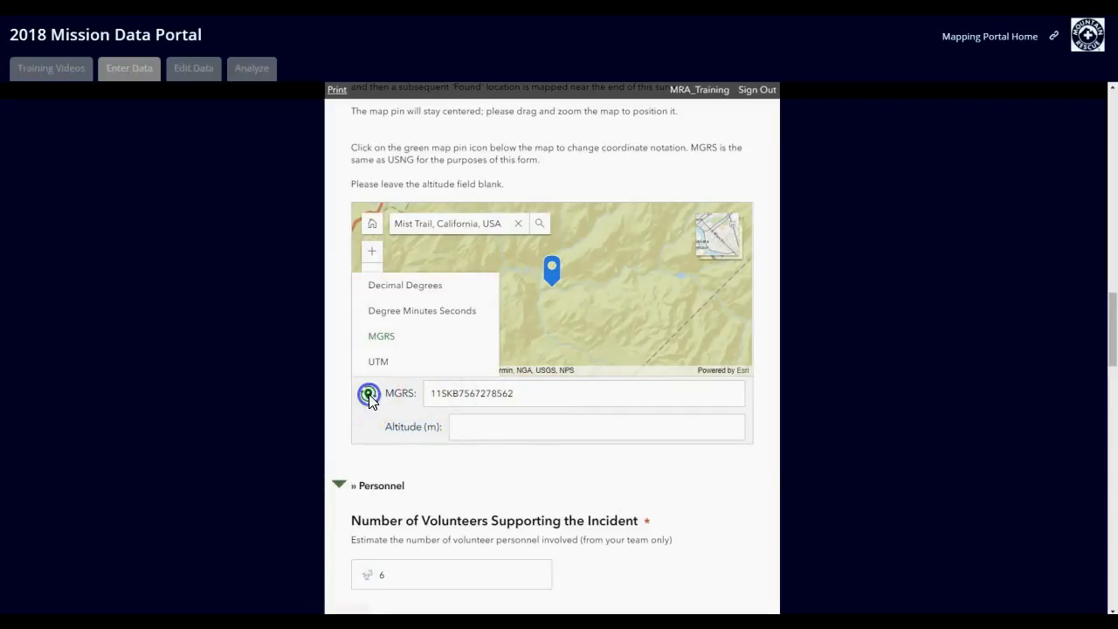
click(385, 361)
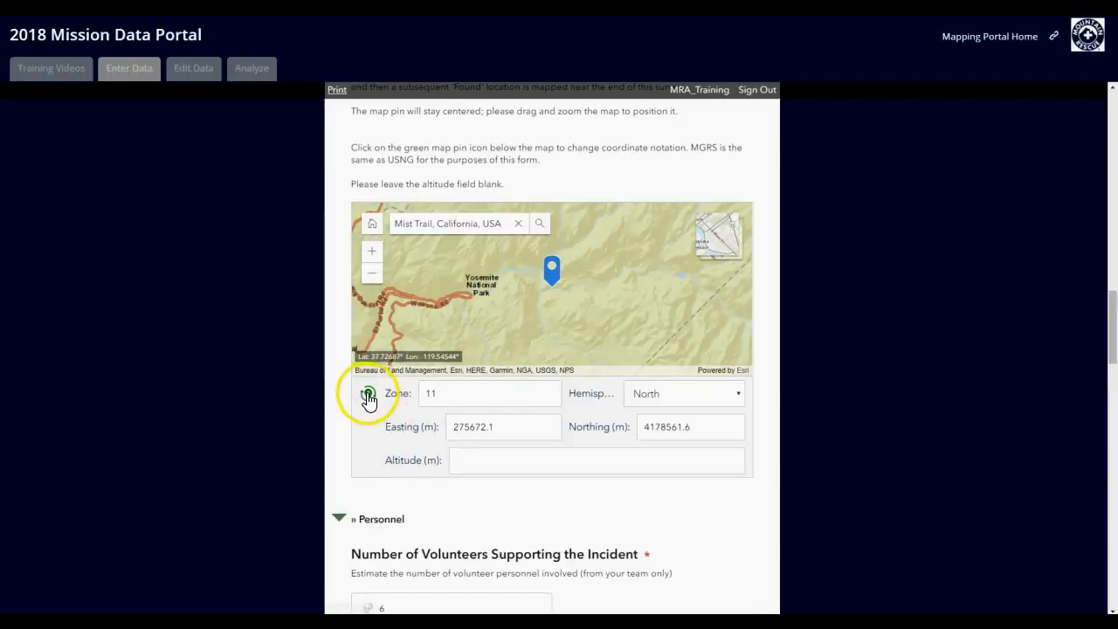
click(367, 395)
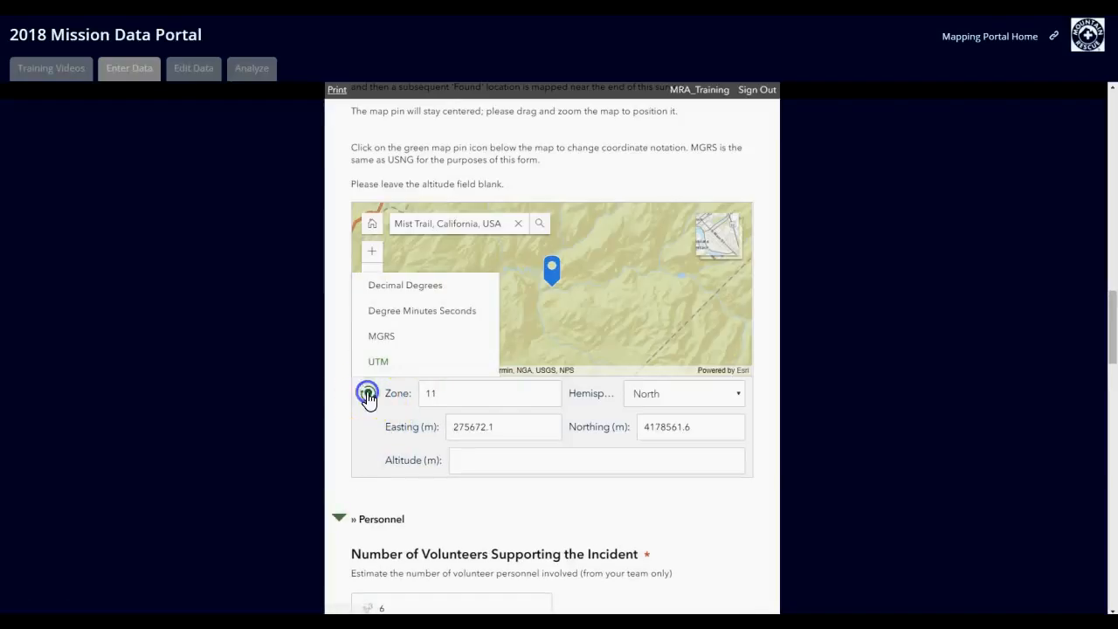
click(397, 285)
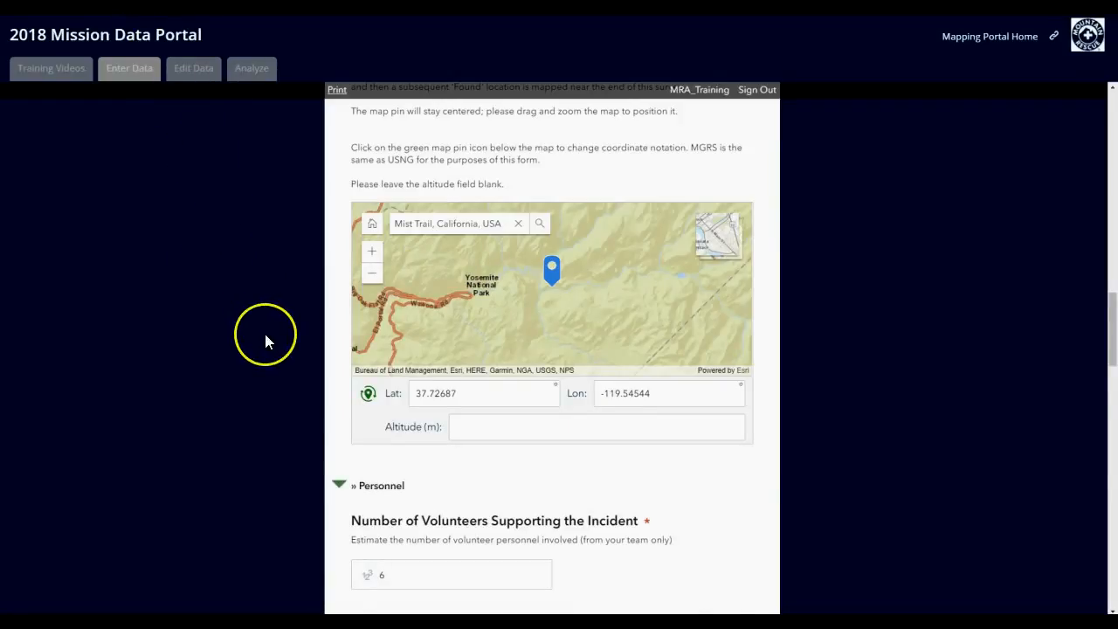
Step: Enter 1 as the total number of subjects in the Subject Information section
scroll(265, 341, down, 6)
scroll(254, 292, down, 2)
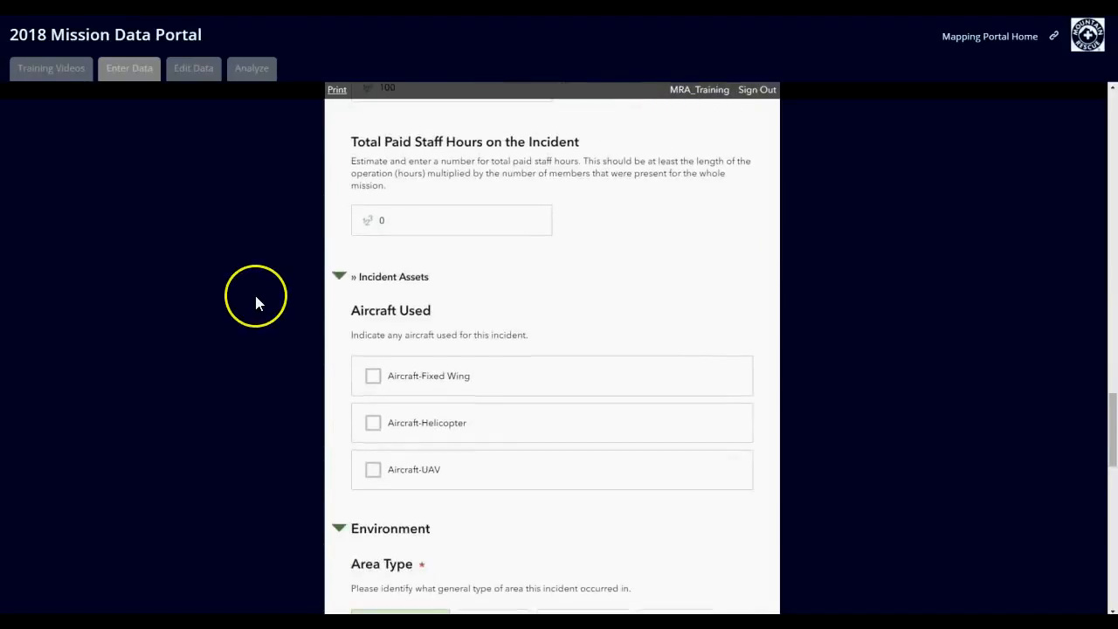
scroll(252, 288, down, 4)
scroll(247, 290, down, 4)
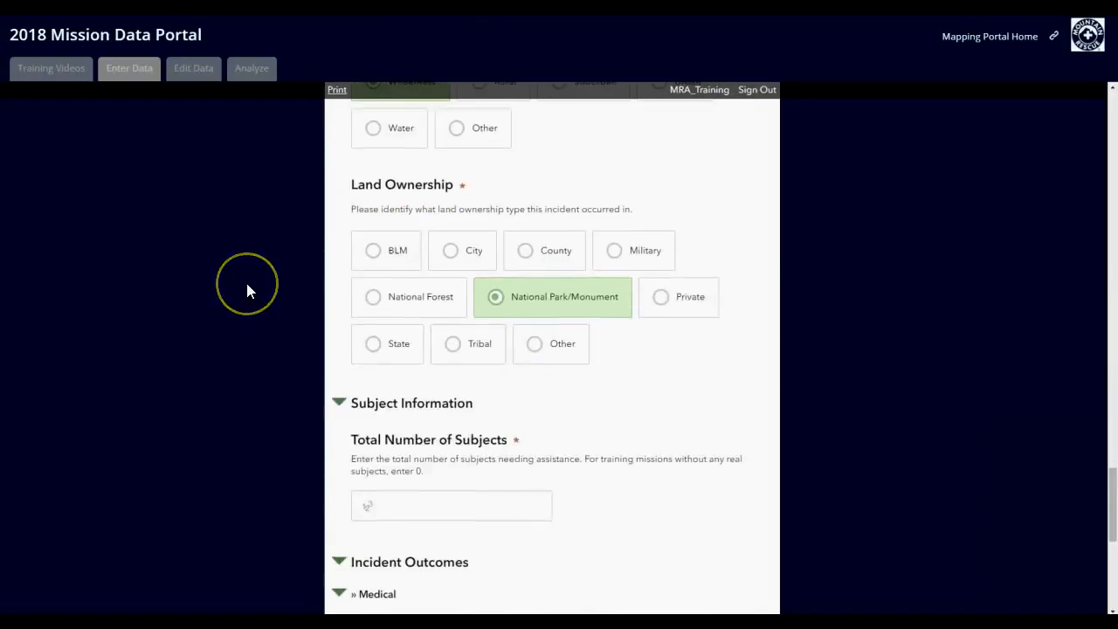
click(426, 332)
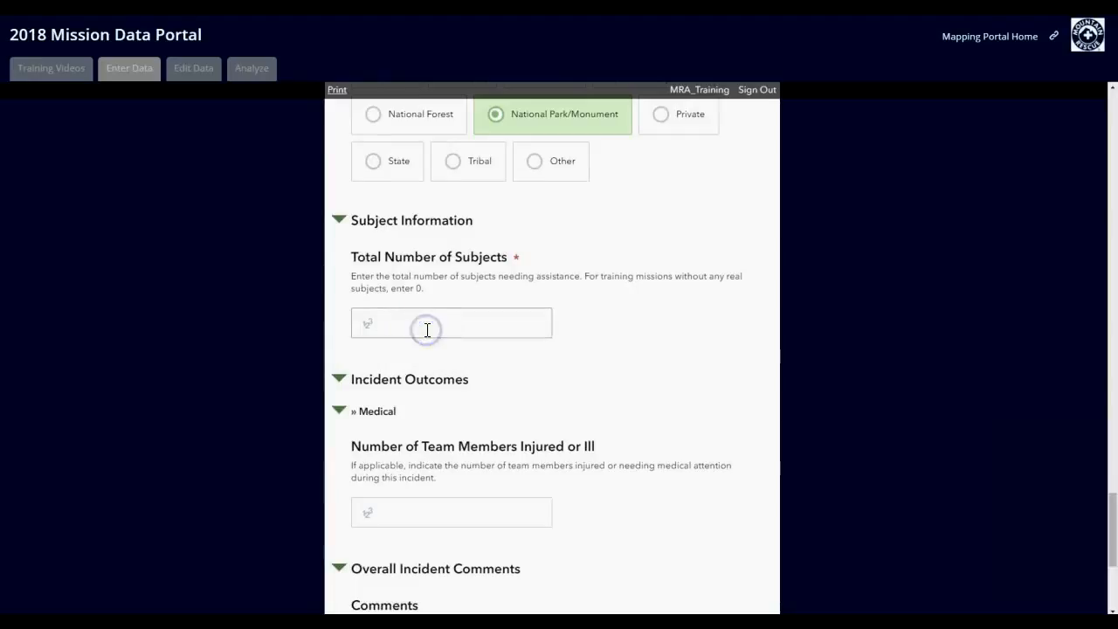
text(1)
Step: Change the total number of subjects to 5, raise it to 6, and open the Group Specifics description for entry
scroll(253, 330, down, 1)
drag(395, 208, 357, 201)
text(5)
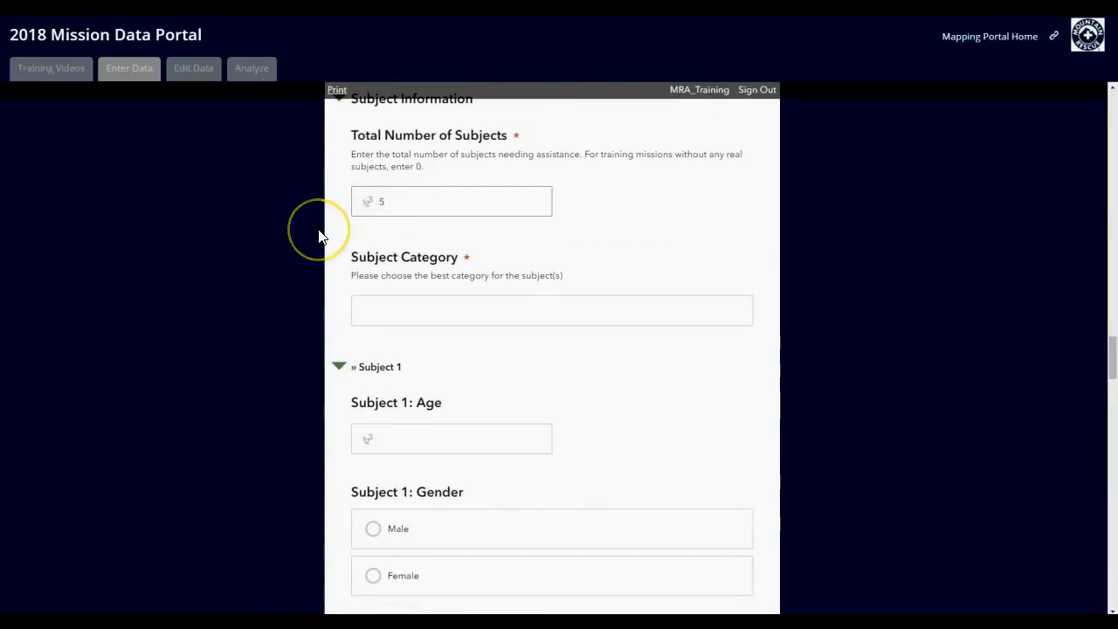
key(BackSpace)
text(6)
click(413, 444)
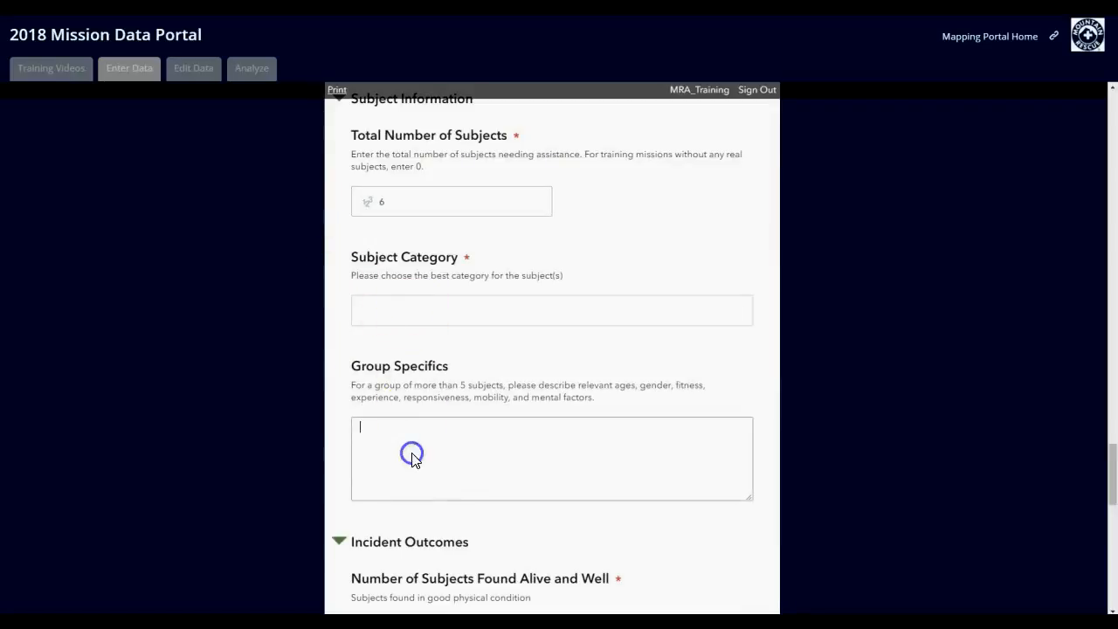
Step: Set the total number of subjects back to 1 and choose Hiking as the subject category
drag(389, 206, 369, 207)
text(1)
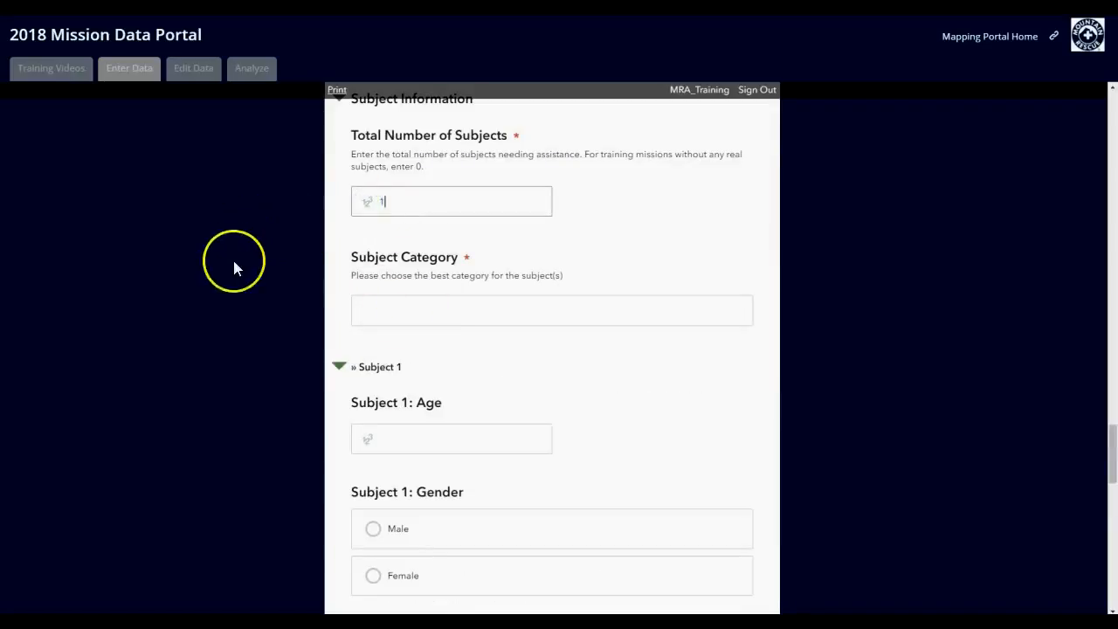
click(411, 309)
text(hi)
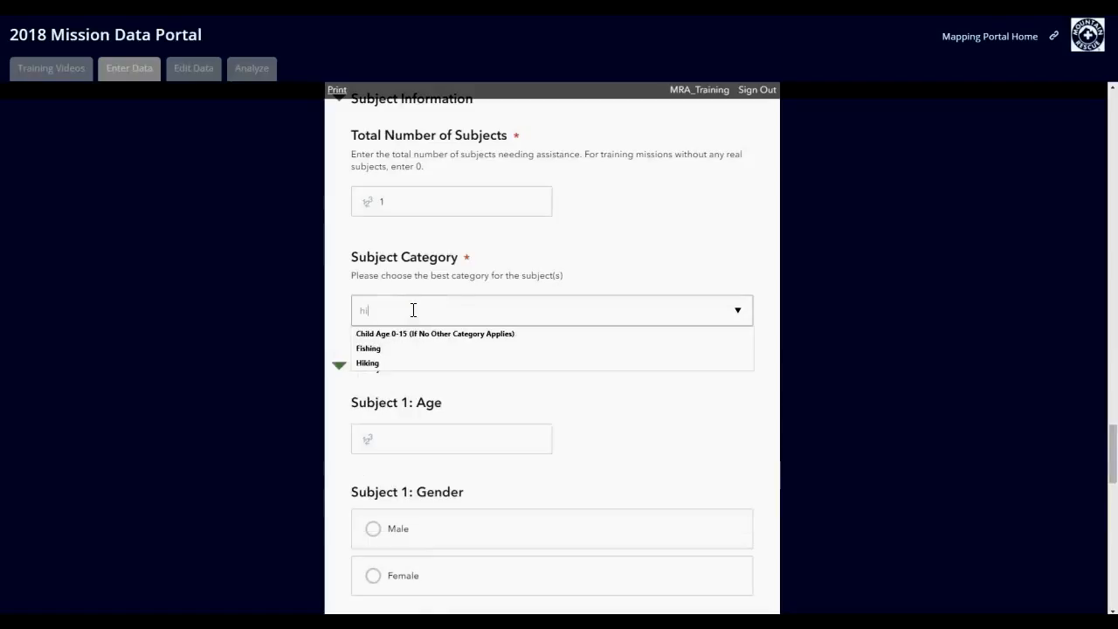
click(398, 362)
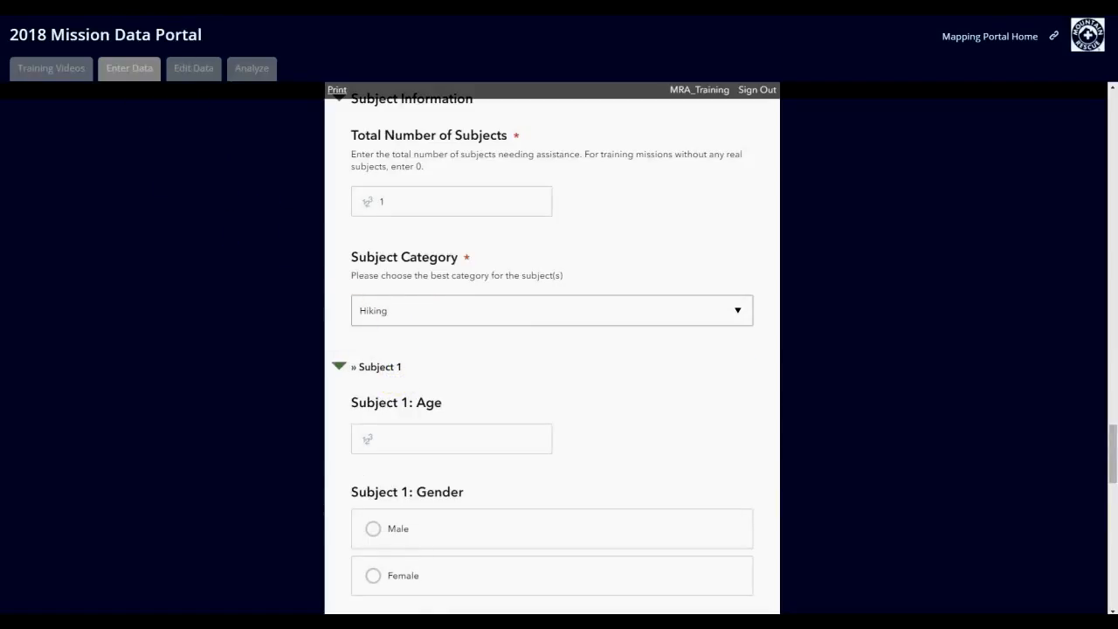
Step: Describe Subject 1 as a 24-year-old male with Good fitness and a Good level of experience
scroll(258, 384, down, 2)
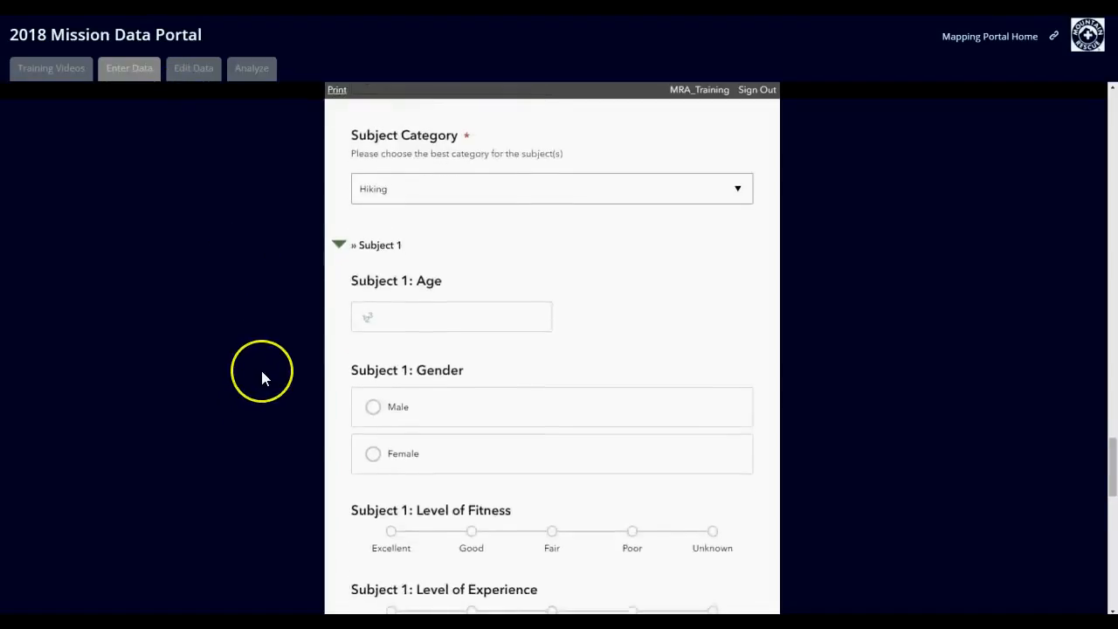
click(397, 255)
text(24)
scroll(279, 355, down, 2)
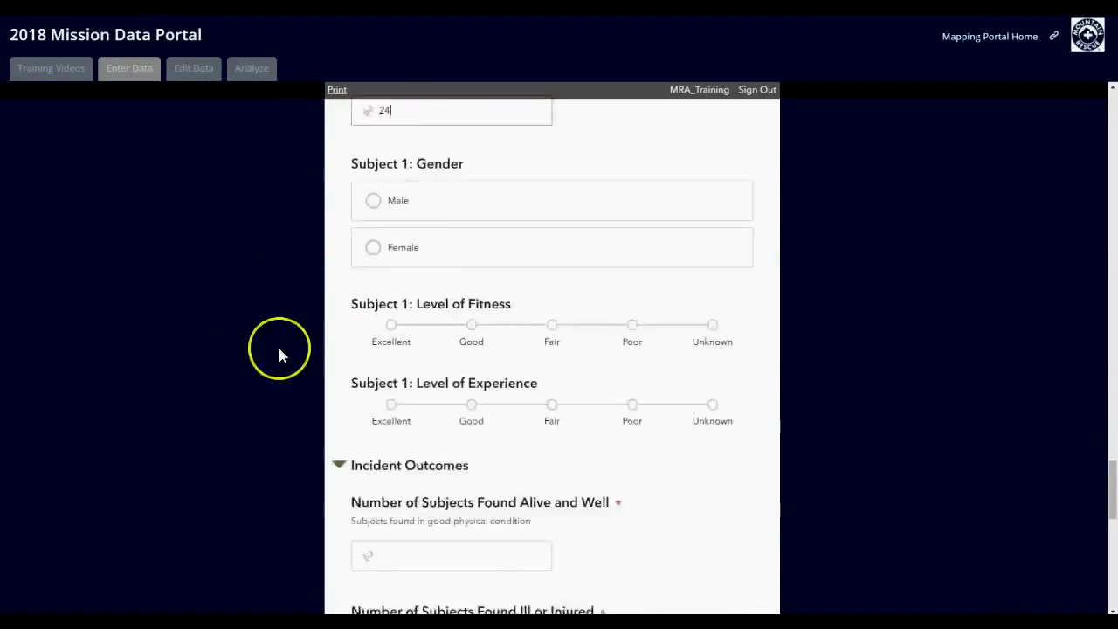
click(373, 163)
scroll(251, 303, down, 1)
click(470, 226)
click(473, 308)
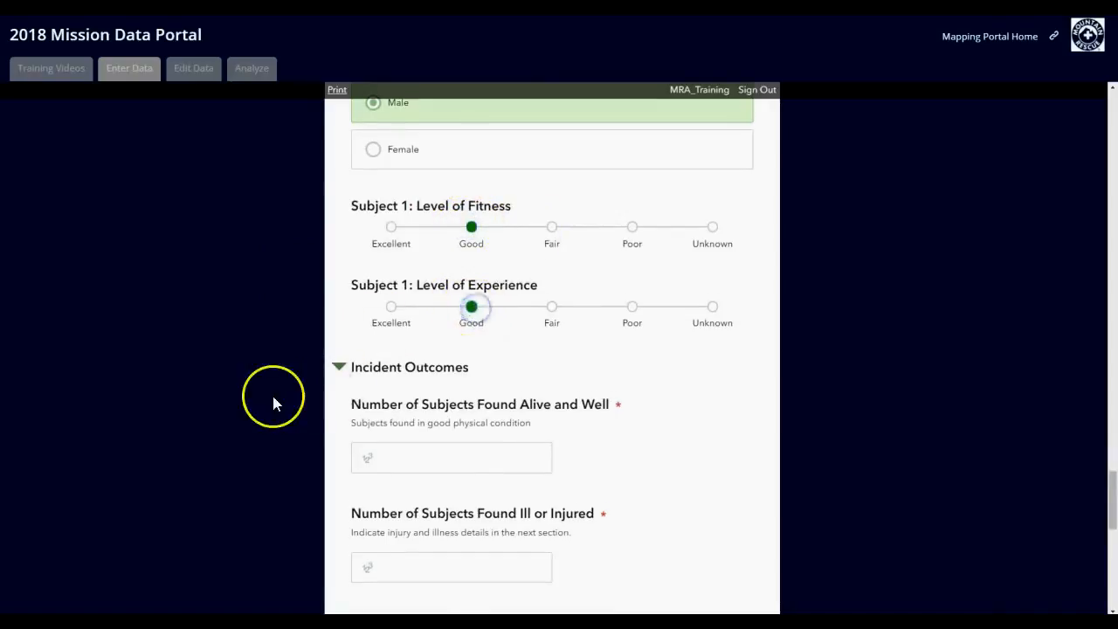
Step: Record the incident outcomes: 0 subjects found alive and well, 1 ill or injured, 0 DOA and 0 not found
scroll(279, 393, down, 2)
click(418, 339)
text(0)
click(424, 446)
text(1)
scroll(289, 415, down, 3)
click(416, 372)
text(0)
click(434, 463)
text(0)
Step: Set the level of care provided to BLS and mark Trauma: Extremities as the subject's medical problem
scroll(201, 432, down, 3)
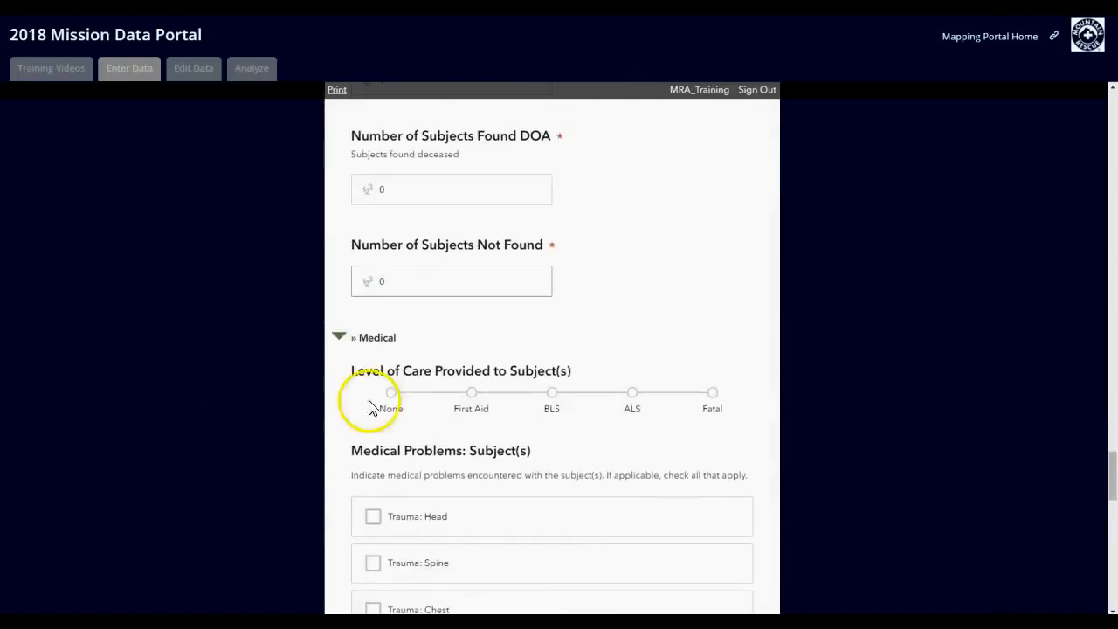
click(551, 392)
scroll(226, 417, down, 5)
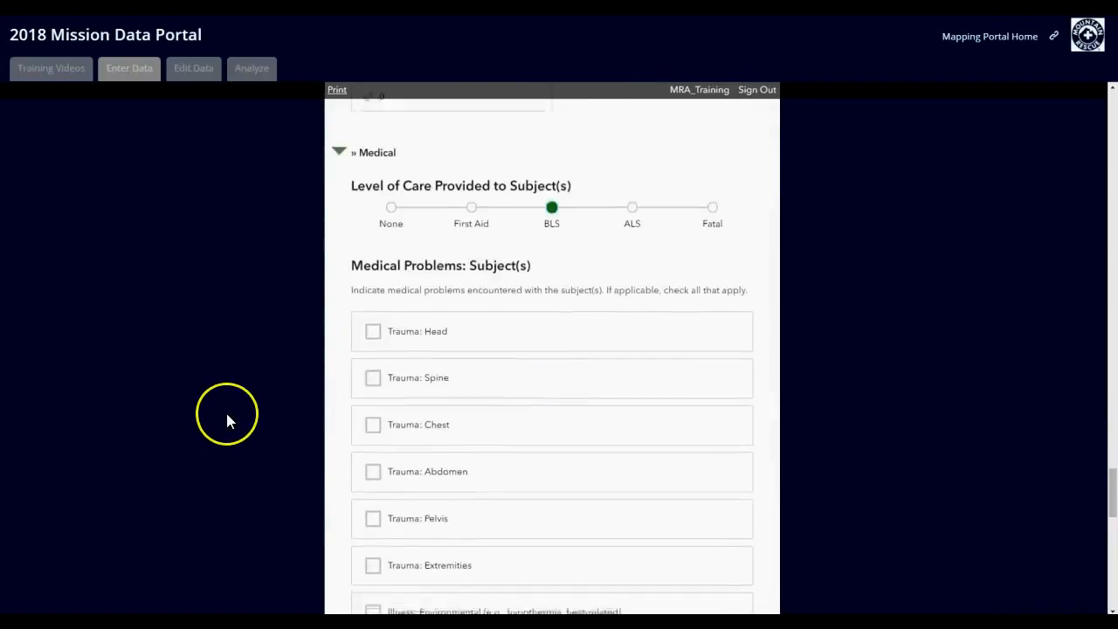
click(372, 447)
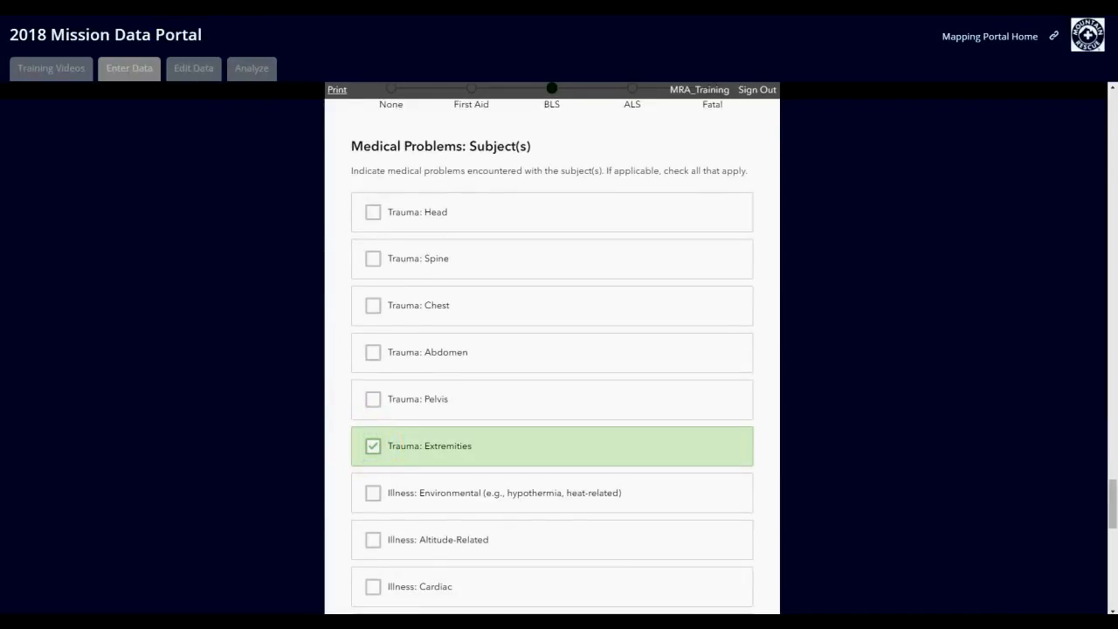
Step: Review the test note in the Comments field of the Overall Incident Comments section, highlighting its full text
scroll(214, 374, down, 12)
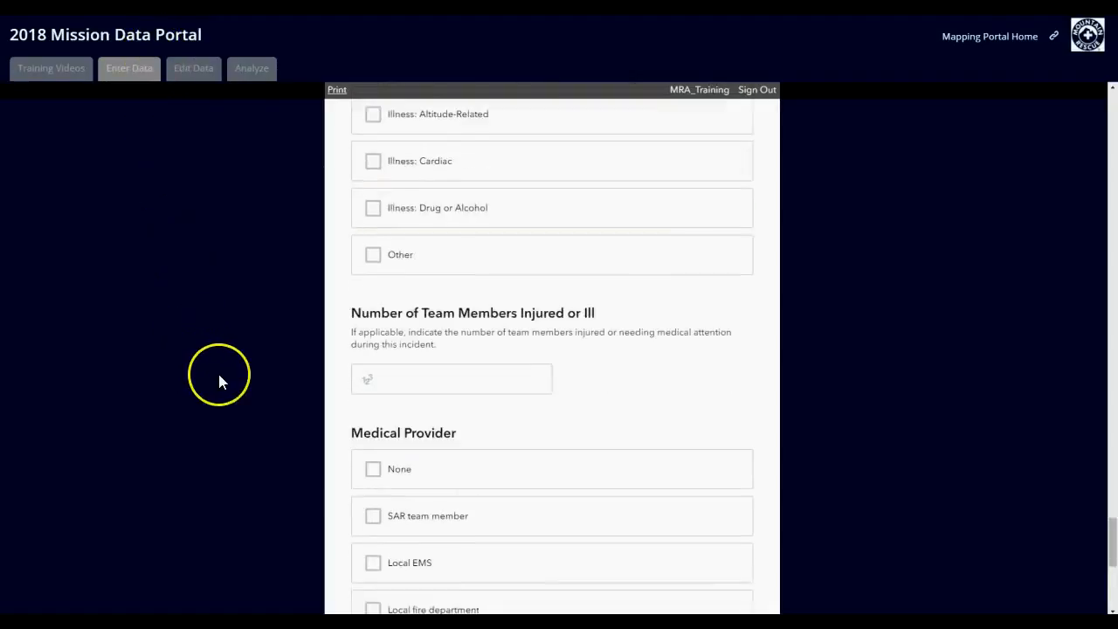
click(632, 364)
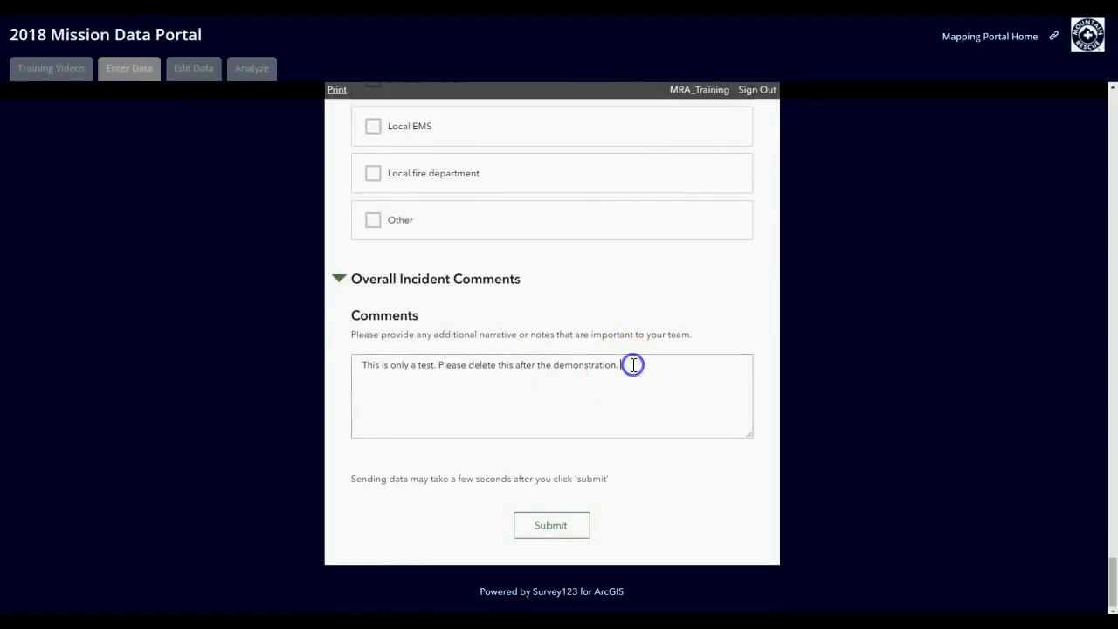
drag(632, 364, 358, 364)
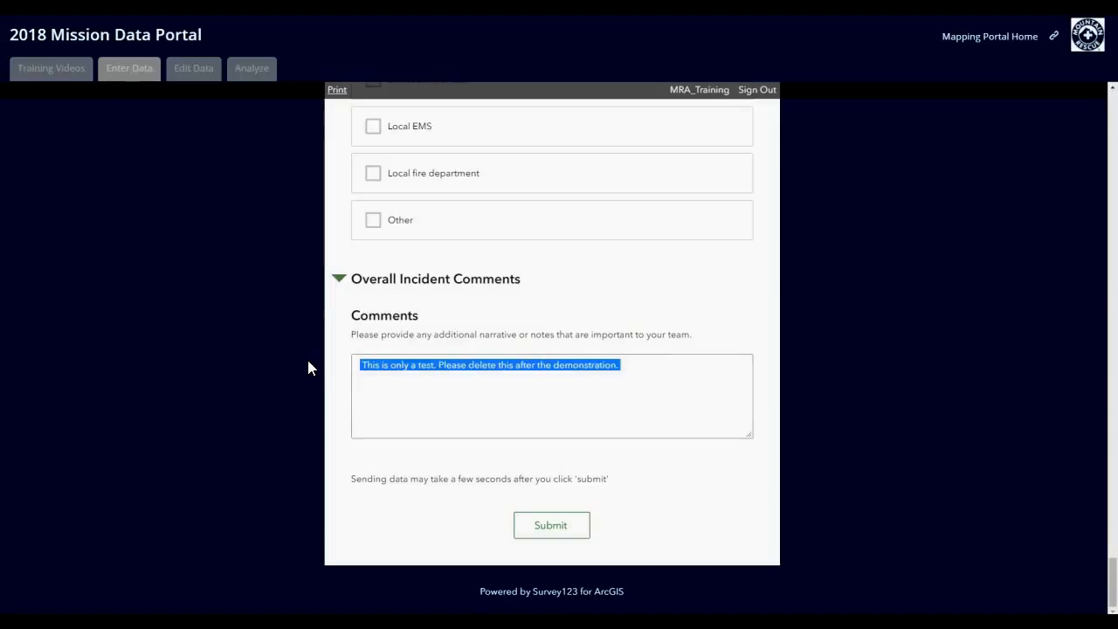
click(418, 389)
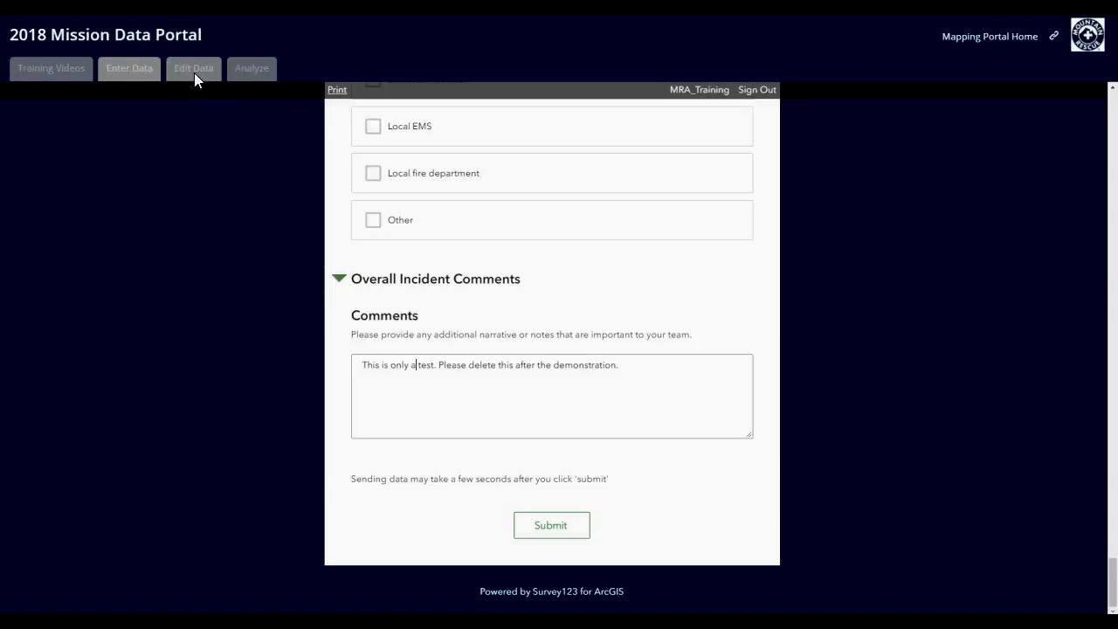
Step: Submit the completed mission data form and start another submission
click(543, 533)
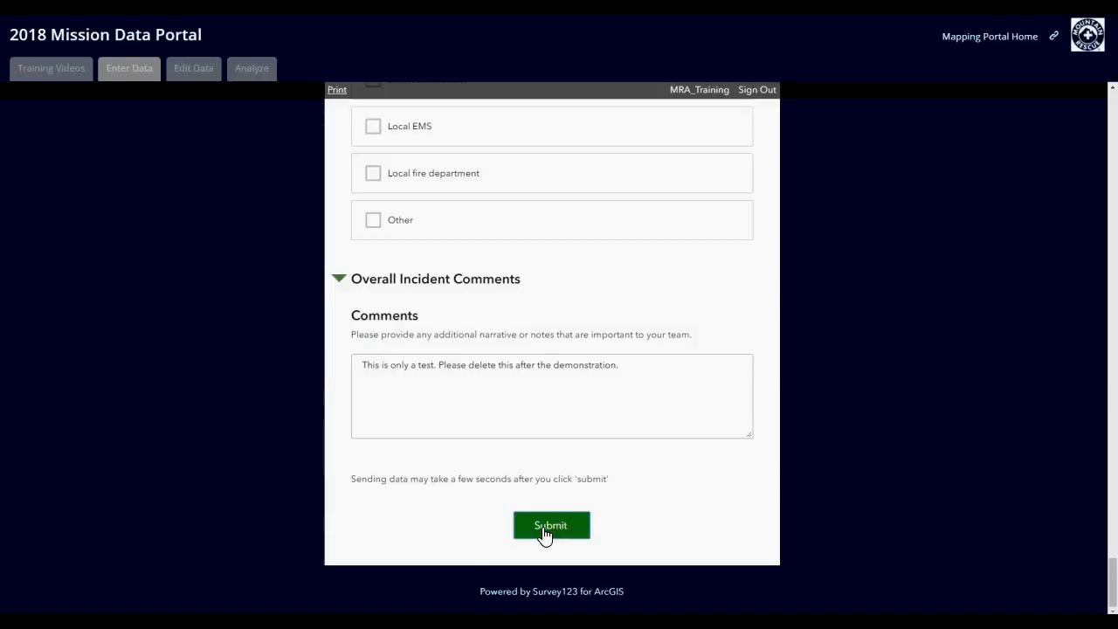
click(543, 532)
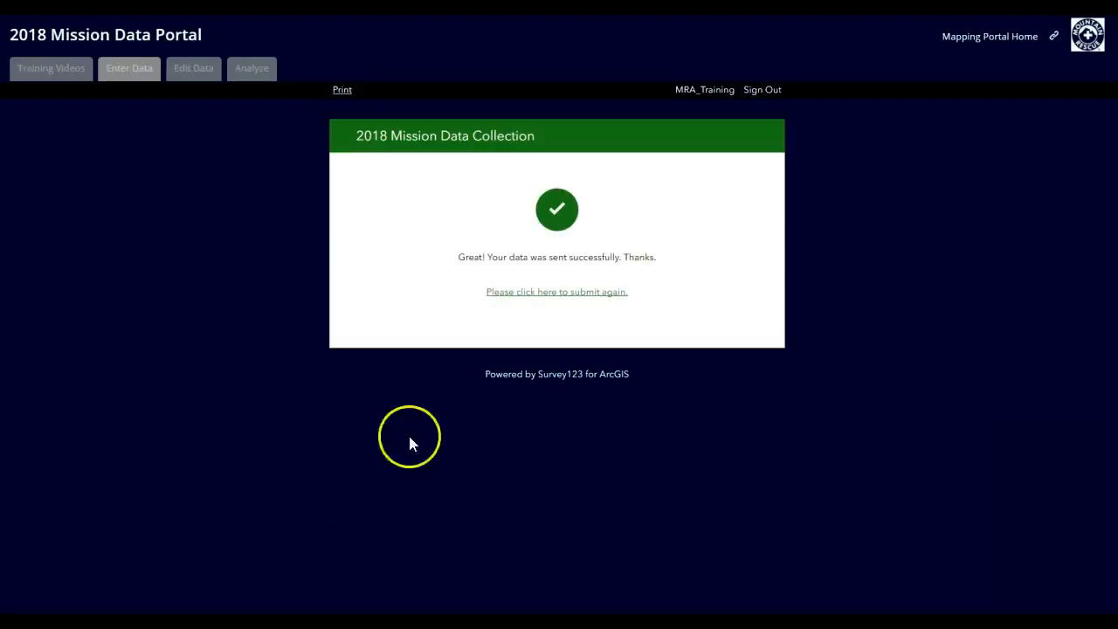
click(552, 301)
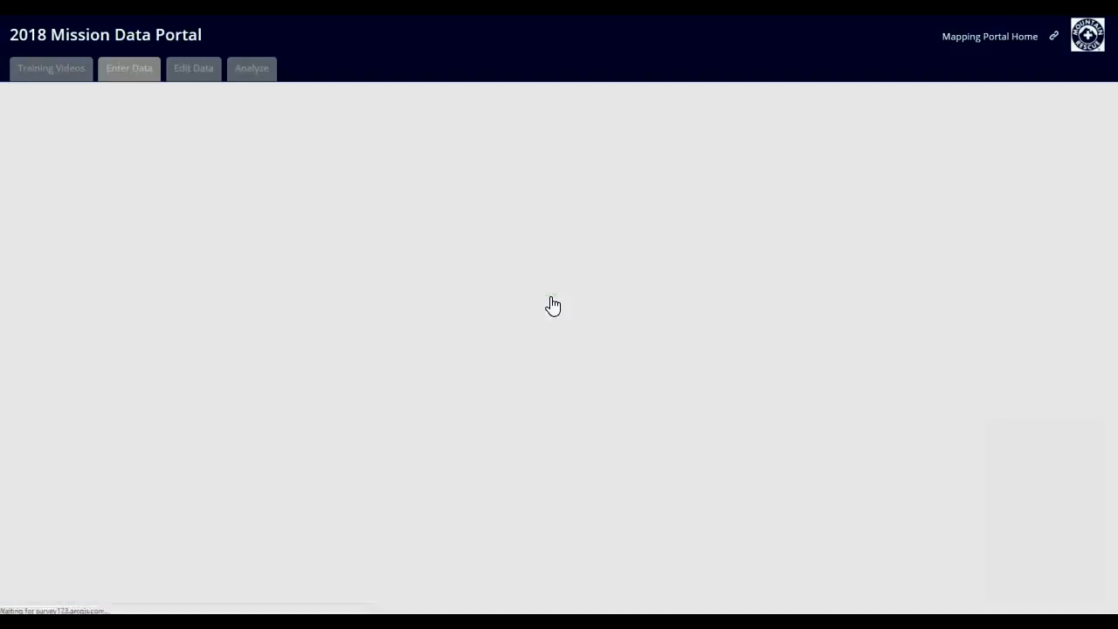